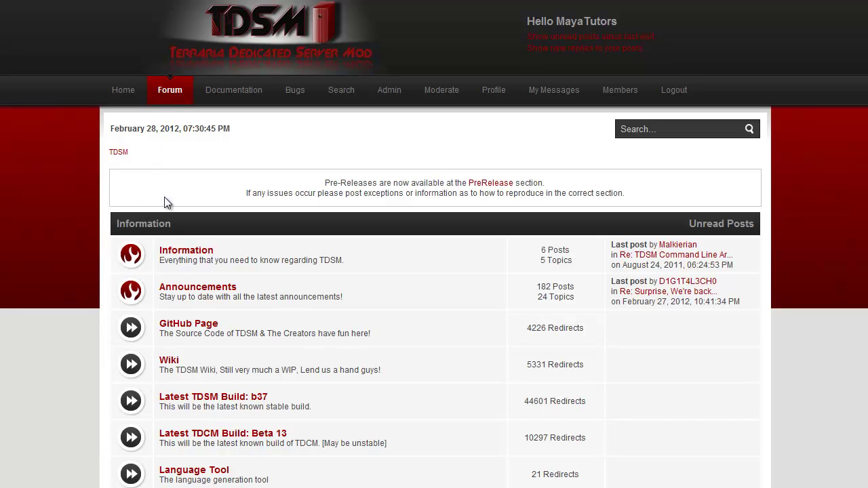
Step: Run Terraria_Server.exe to create the properties file, answering y to exit for editing
{"action": "scroll", "coordinate": [170, 251], "scroll_direction": "down", "scroll_amount": 1}
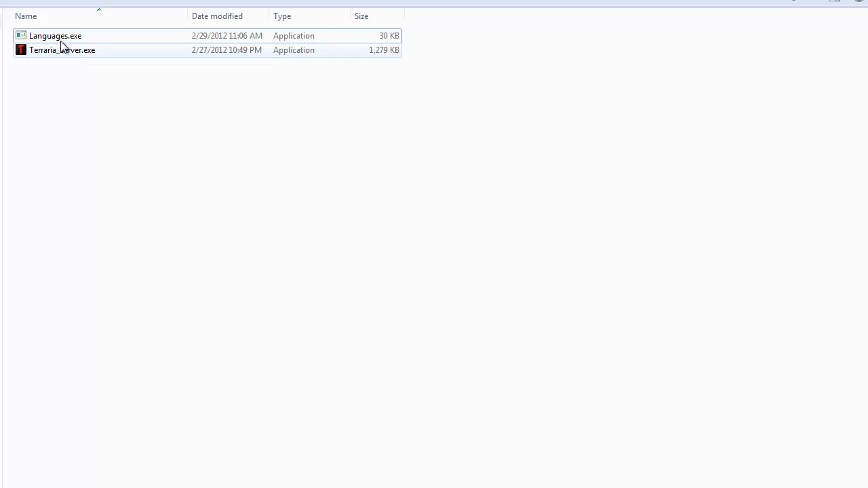
{"action": "double_click", "coordinate": [91, 53]}
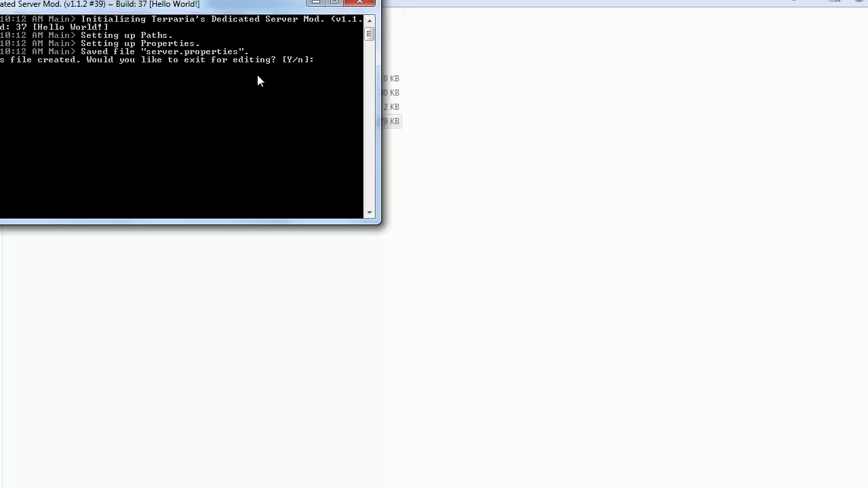
{"action": "left_click_drag", "start_coordinate": [200, 6], "coordinate": [441, 99]}
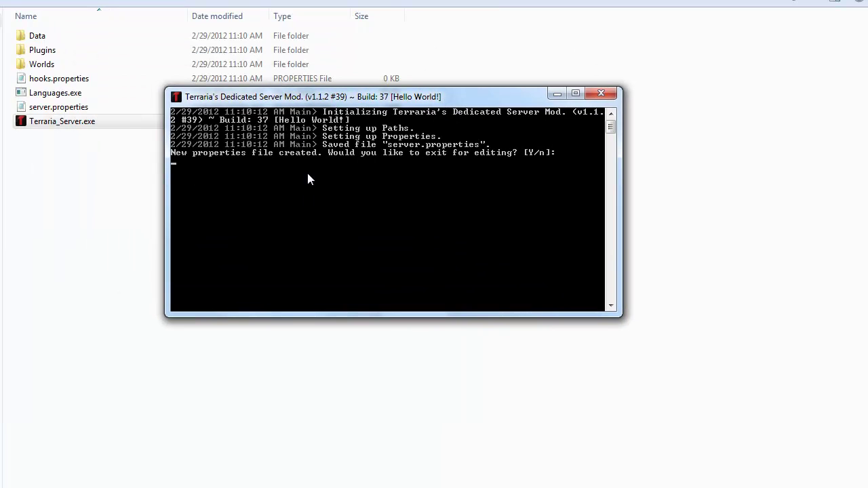
{"action": "type", "text": "y"}
{"action": "key", "text": "Return"}
{"action": "key", "text": "Return"}
{"action": "left_click", "coordinate": [165, 166]}
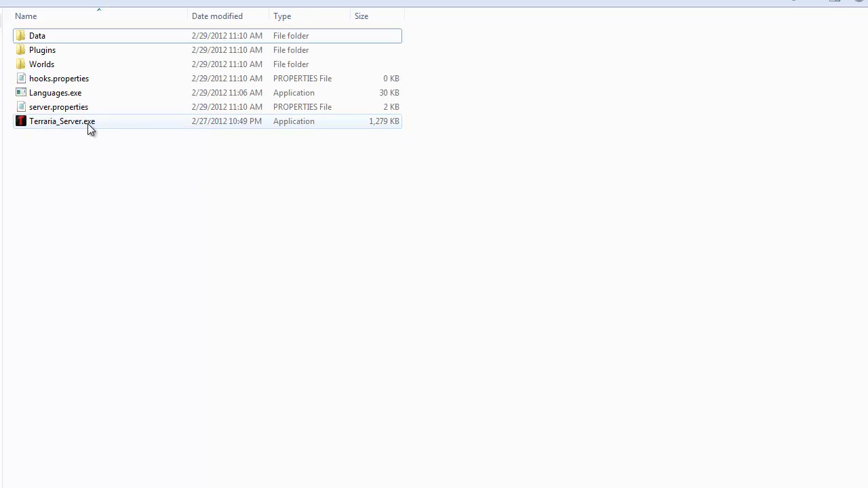
Step: Run Terraria_Server.exe again to create the remaining server files, including Language.xml, and close the server window during world generation
{"action": "double_click", "coordinate": [52, 124]}
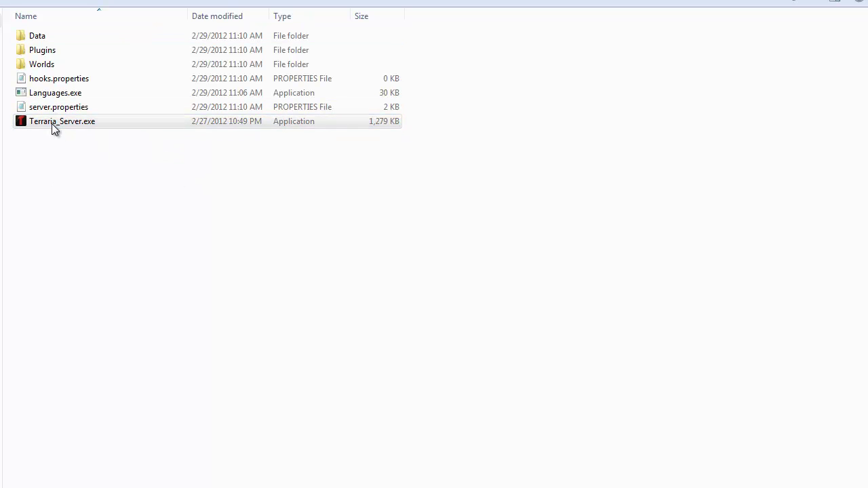
{"action": "left_click_drag", "start_coordinate": [208, 23], "coordinate": [424, 106]}
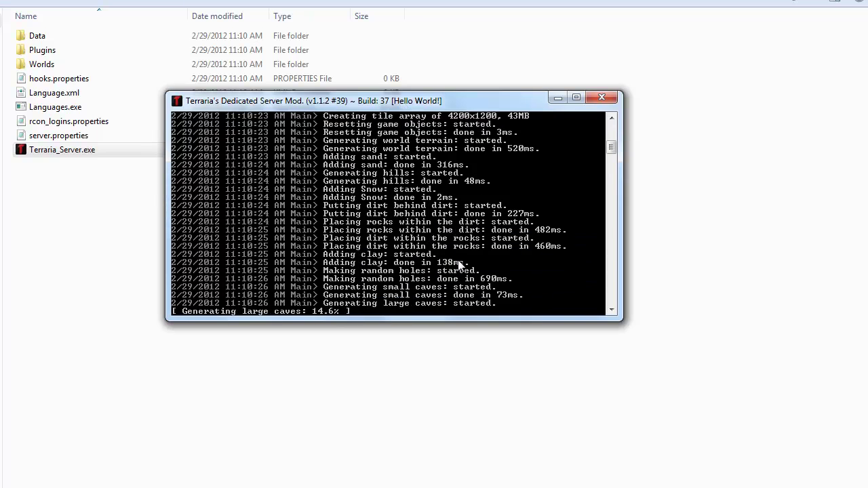
{"action": "left_click", "coordinate": [600, 99]}
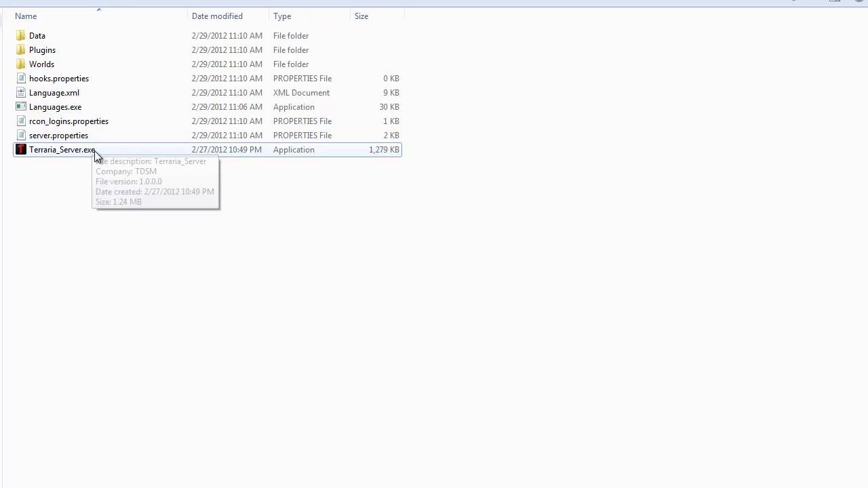
{"action": "left_click", "coordinate": [82, 96]}
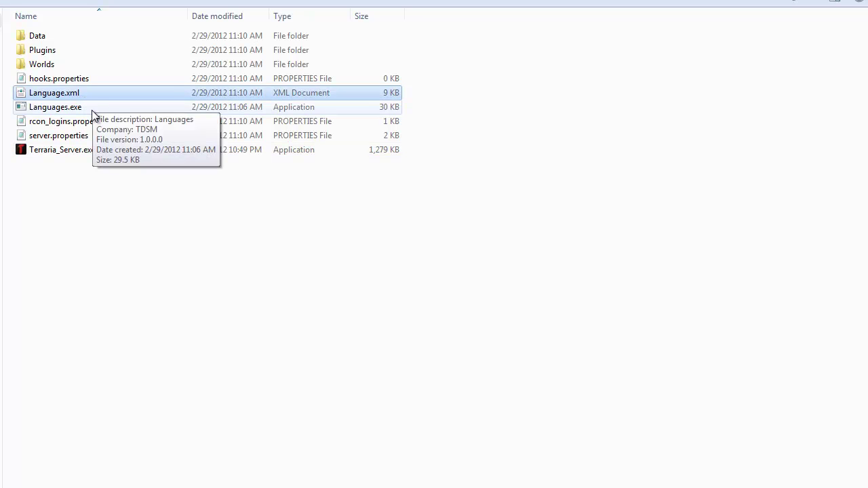
{"action": "left_click", "coordinate": [150, 104]}
{"action": "left_click", "coordinate": [135, 94]}
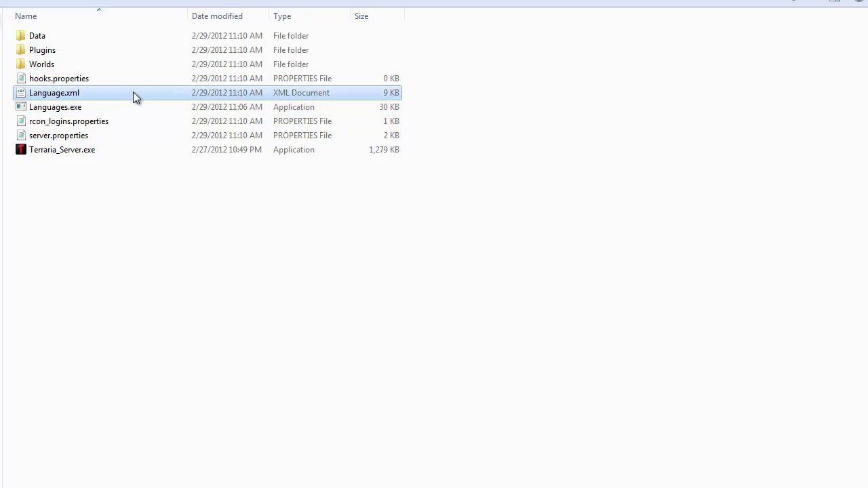
{"action": "left_click", "coordinate": [161, 105]}
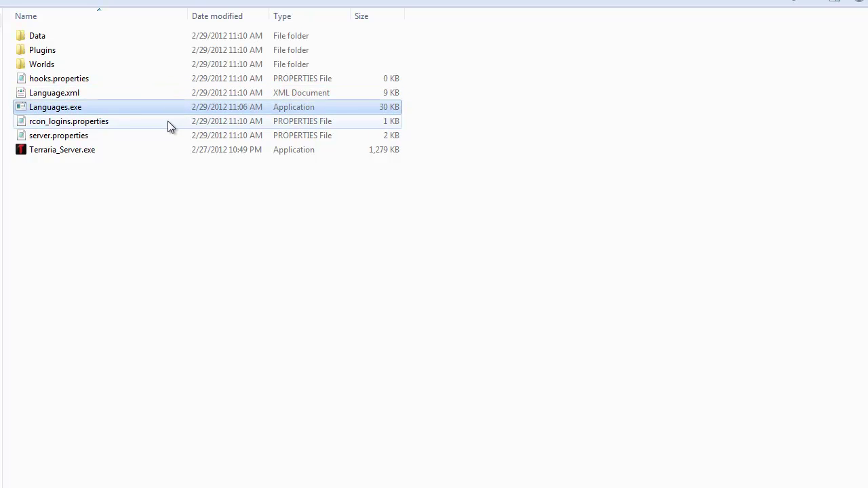
{"action": "left_click_drag", "start_coordinate": [86, 107], "coordinate": [109, 88]}
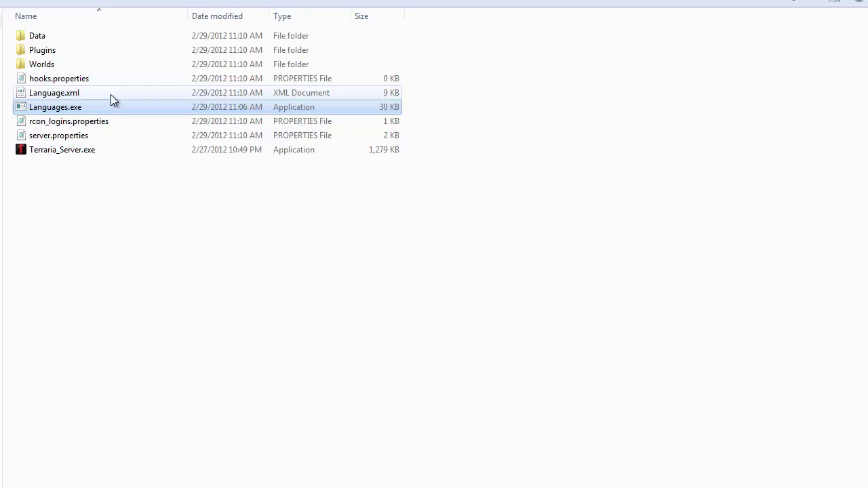
Step: Launch Languages.exe from the TDSM folder, allowing it to run despite the unknown publisher
{"action": "mouse_move", "coordinate": [118, 106]}
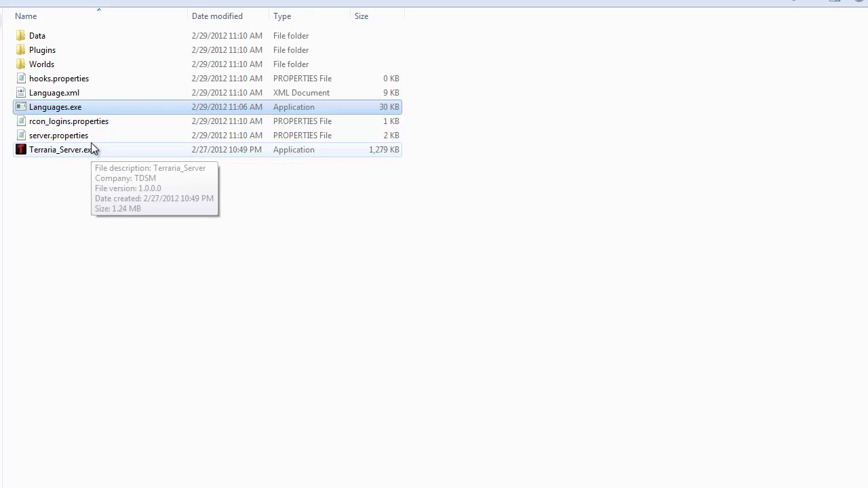
{"action": "double_click", "coordinate": [80, 106]}
{"action": "left_click", "coordinate": [467, 305]}
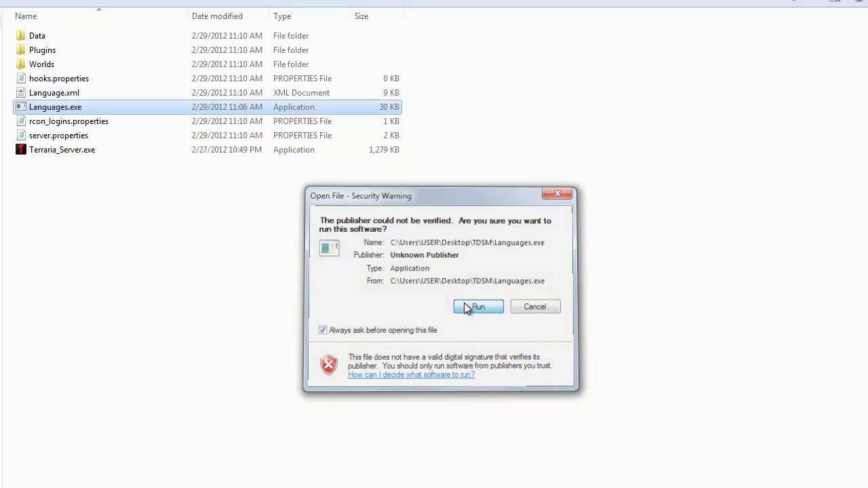
{"action": "left_click", "coordinate": [467, 303]}
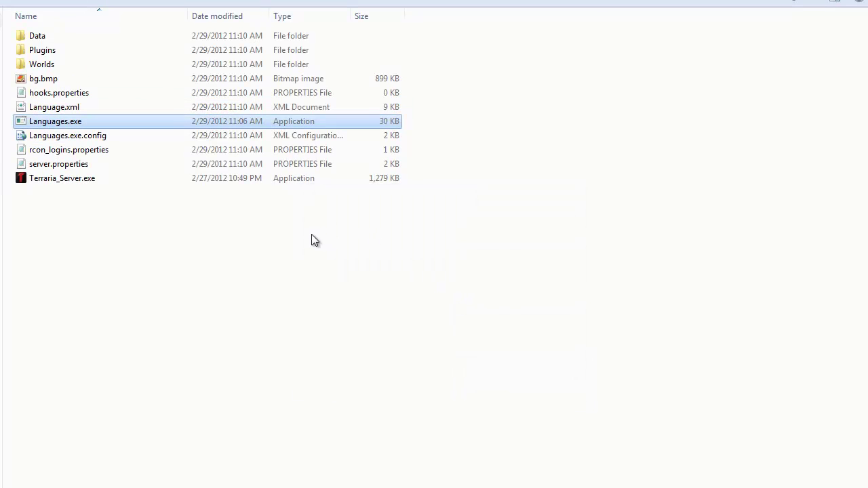
{"action": "left_click_drag", "start_coordinate": [162, 44], "coordinate": [586, 131]}
Step: Look through the full list of languages offered by the TDSM Language Generator
{"action": "left_click", "coordinate": [705, 242]}
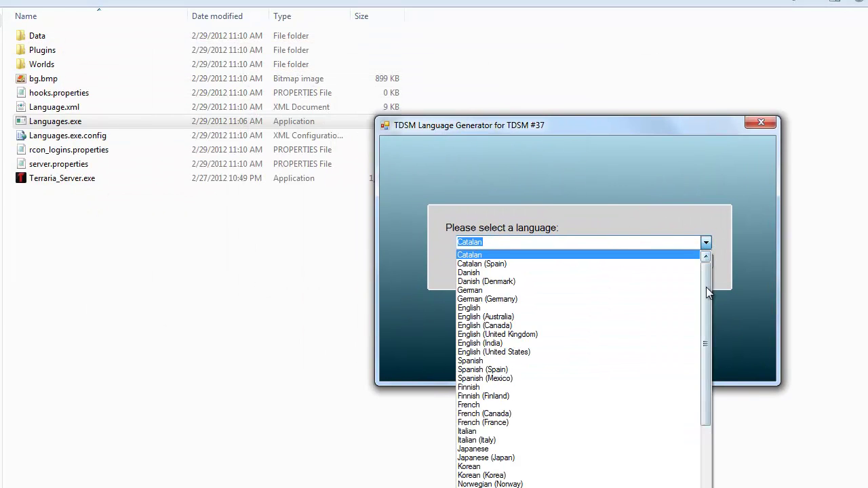
{"action": "left_click_drag", "start_coordinate": [706, 287], "coordinate": [697, 372]}
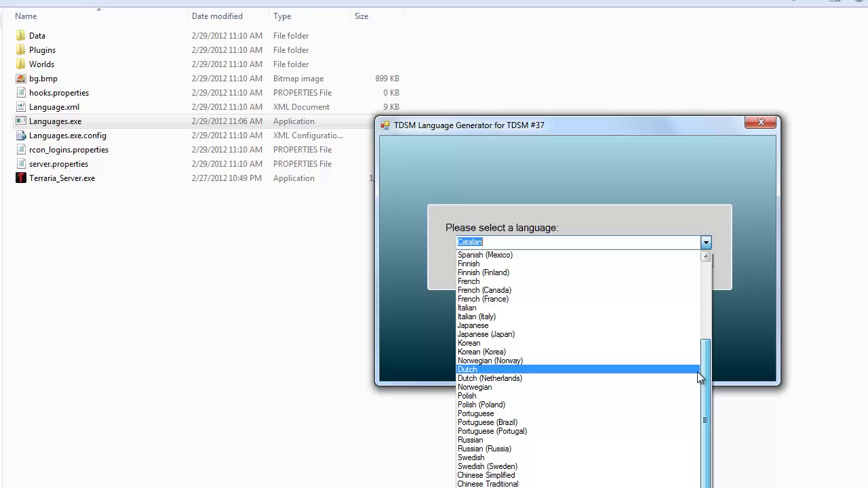
{"action": "left_click", "coordinate": [553, 123]}
{"action": "left_click_drag", "start_coordinate": [564, 124], "coordinate": [633, 1]}
{"action": "left_click", "coordinate": [773, 110]}
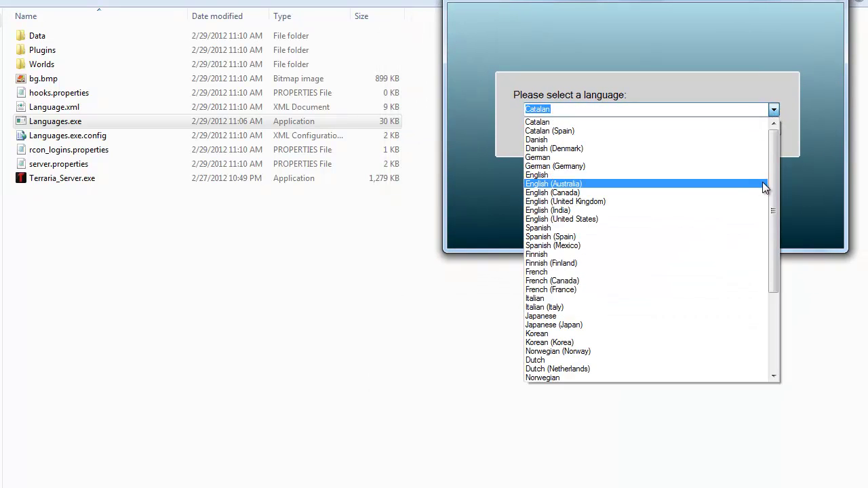
{"action": "left_click_drag", "start_coordinate": [778, 178], "coordinate": [754, 274]}
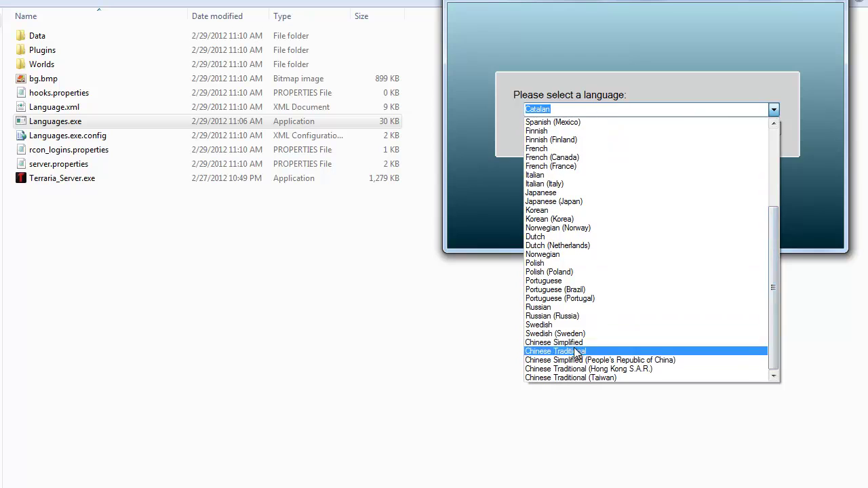
{"action": "scroll", "coordinate": [628, 249], "scroll_direction": "up", "scroll_amount": 5}
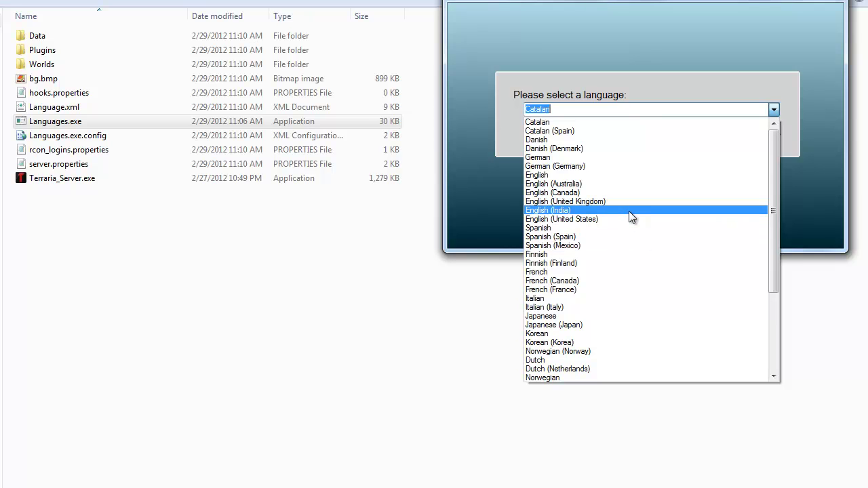
{"action": "scroll", "coordinate": [640, 227], "scroll_direction": "down", "scroll_amount": 5}
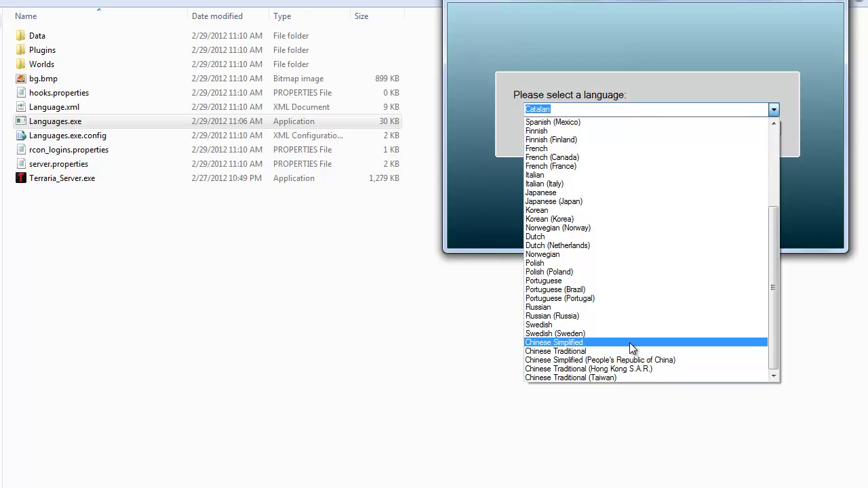
{"action": "scroll", "coordinate": [636, 350], "scroll_direction": "up", "scroll_amount": 1}
{"action": "scroll", "coordinate": [597, 327], "scroll_direction": "up", "scroll_amount": 2}
{"action": "scroll", "coordinate": [574, 327], "scroll_direction": "down", "scroll_amount": 3}
{"action": "scroll", "coordinate": [587, 353], "scroll_direction": "up", "scroll_amount": 1}
{"action": "scroll", "coordinate": [587, 356], "scroll_direction": "up", "scroll_amount": 4}
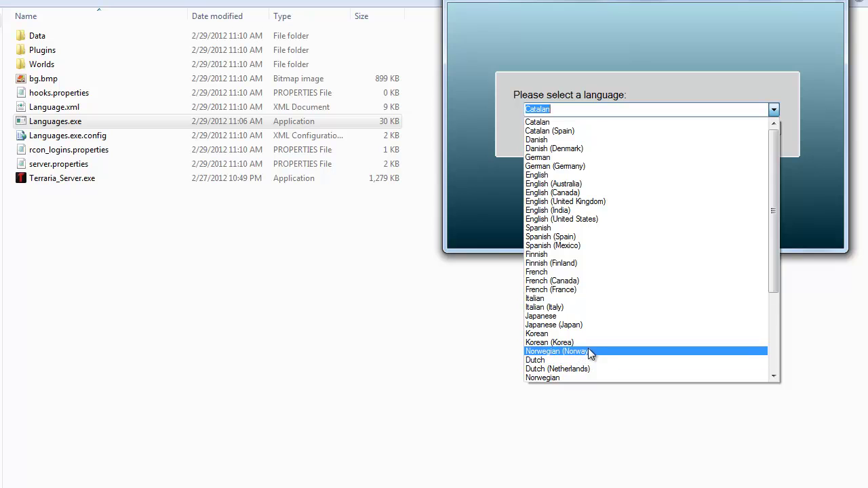
Step: Generate the server language file in German, dismiss the notices and close the language generator
{"action": "left_click", "coordinate": [574, 158]}
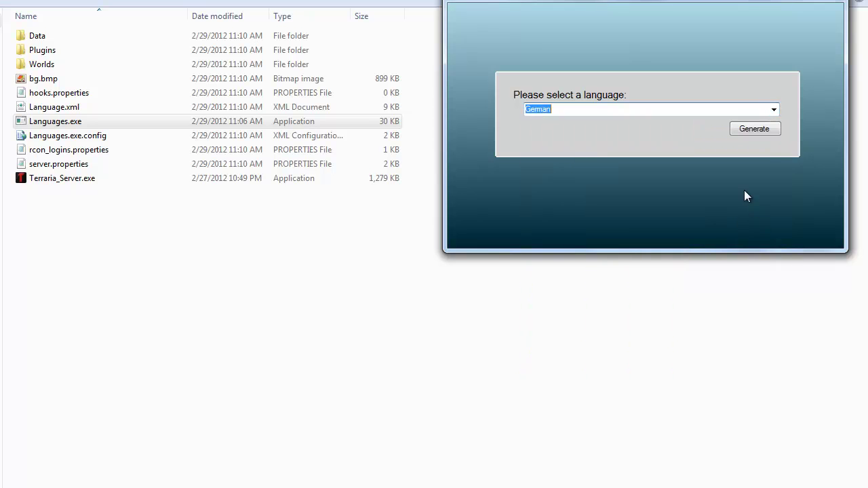
{"action": "left_click", "coordinate": [747, 130]}
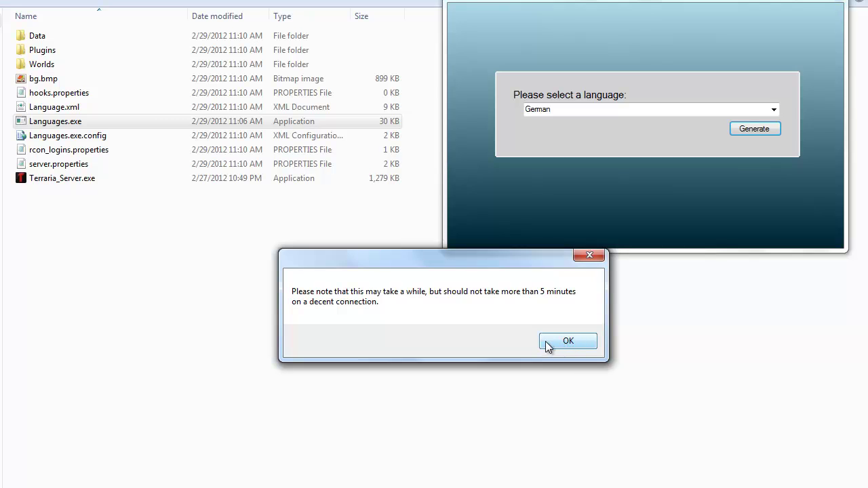
{"action": "left_click", "coordinate": [548, 344]}
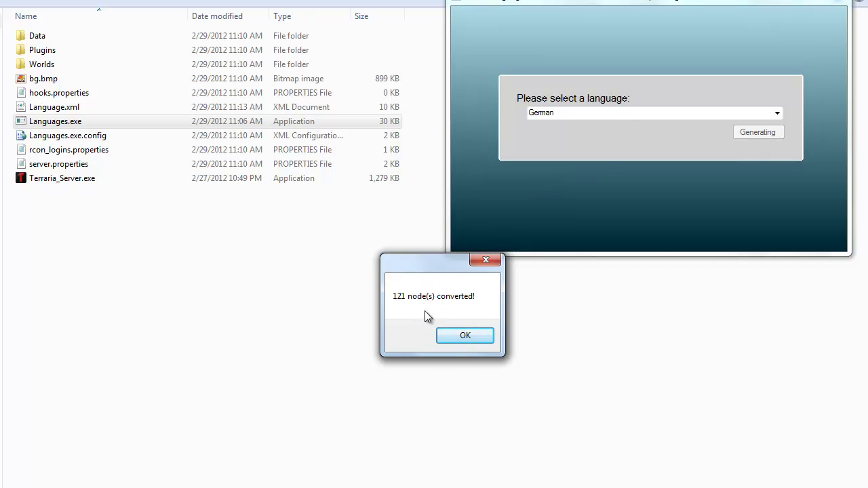
{"action": "left_click", "coordinate": [465, 335]}
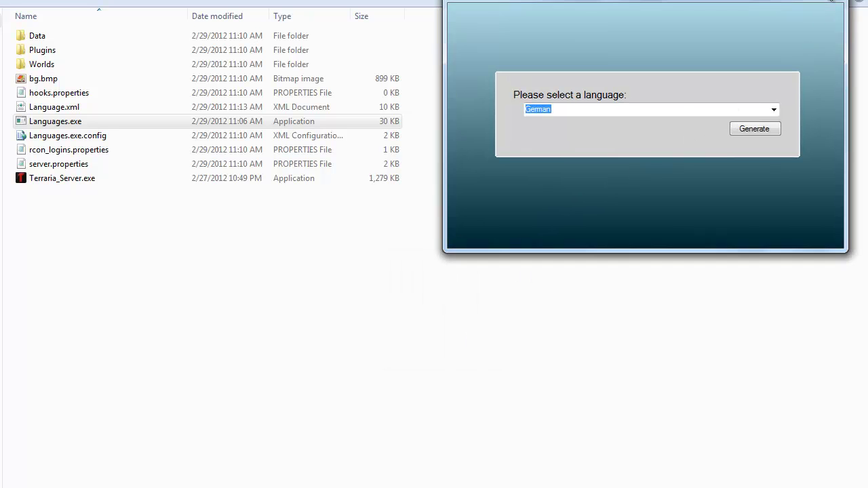
{"action": "key", "text": "alt+F4"}
Step: Start Terraria_Server.exe again and run the help command in its console
{"action": "double_click", "coordinate": [89, 178]}
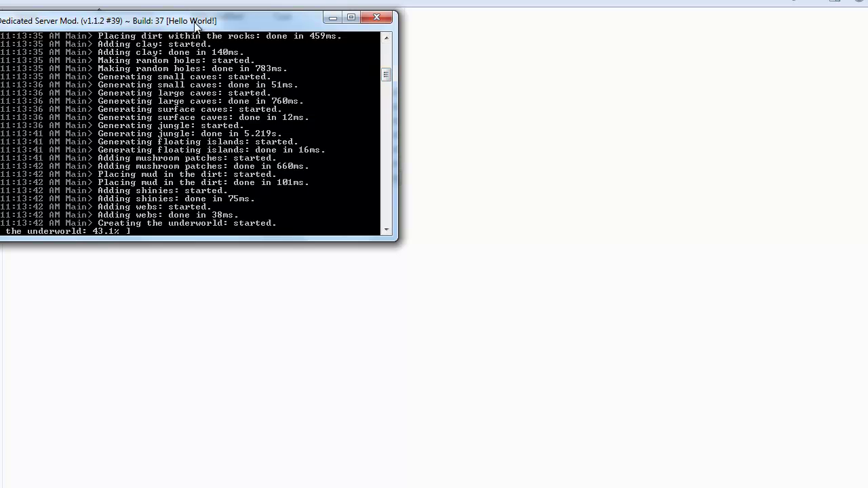
{"action": "left_click_drag", "start_coordinate": [231, 21], "coordinate": [358, 61]}
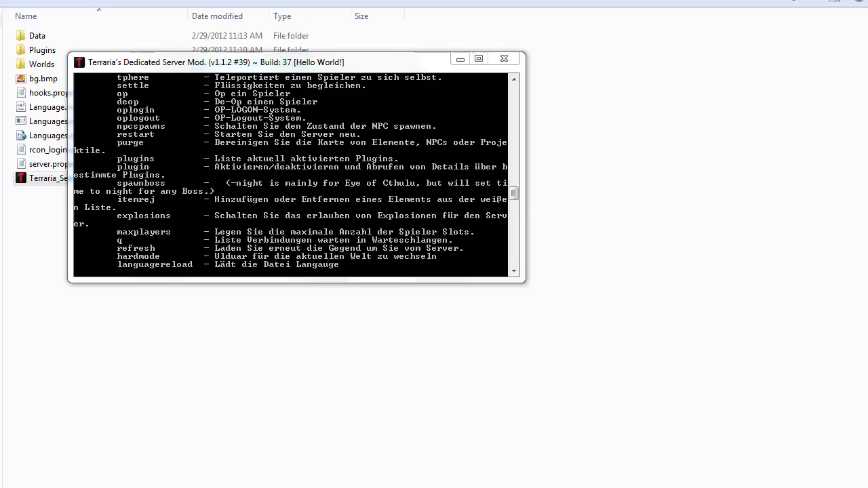
{"action": "left_click_drag", "start_coordinate": [513, 182], "coordinate": [490, 195]}
{"action": "type", "text": "help"}
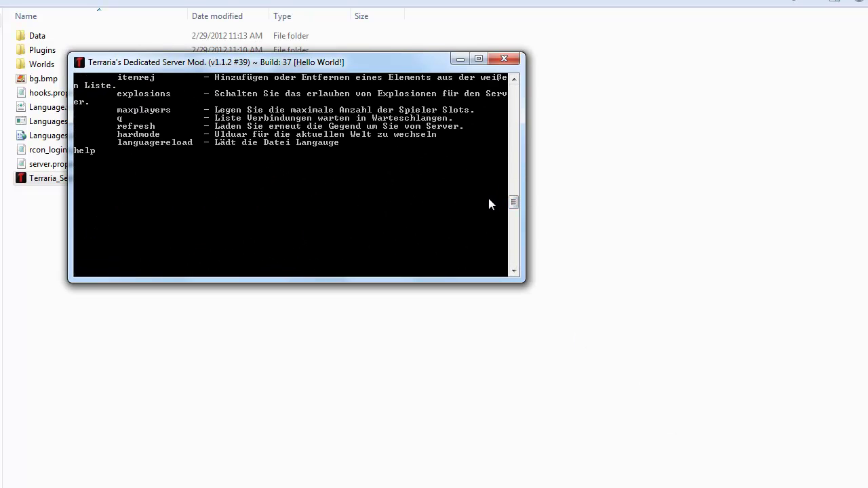
{"action": "key", "text": "Return"}
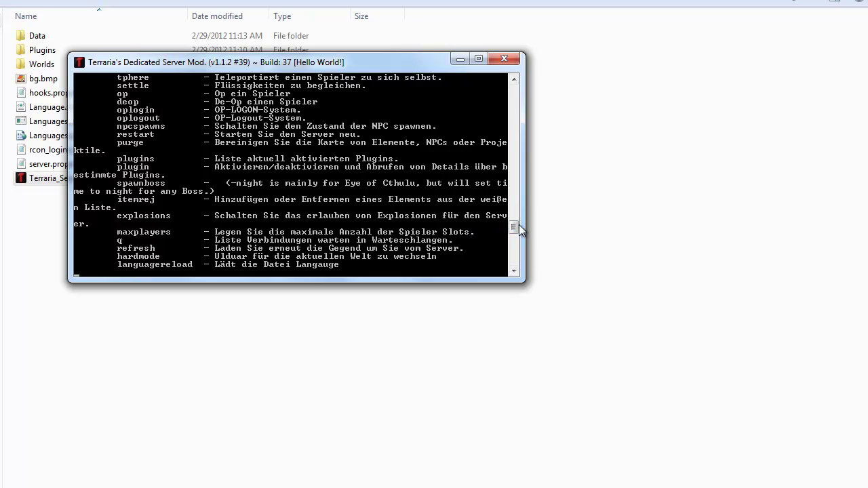
Step: Review the server startup log and the language of the command descriptions in the help output
{"action": "scroll", "coordinate": [511, 226], "scroll_direction": "up", "scroll_amount": 1}
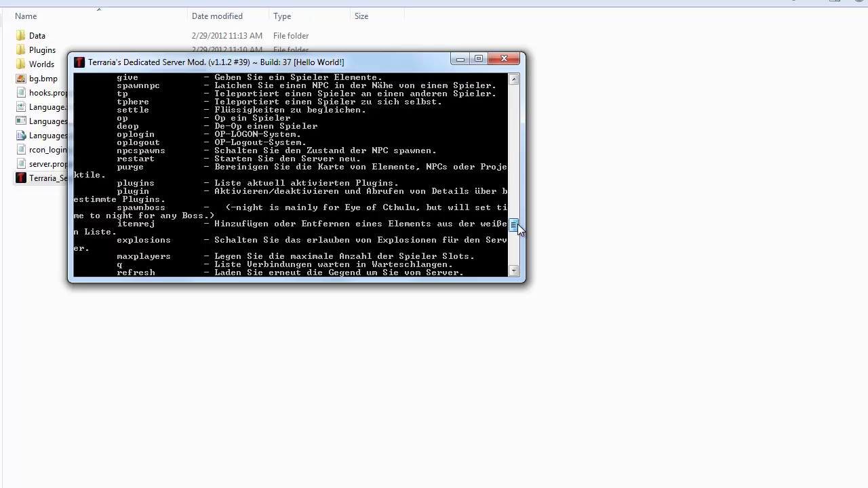
{"action": "left_click_drag", "start_coordinate": [517, 224], "coordinate": [523, 198]}
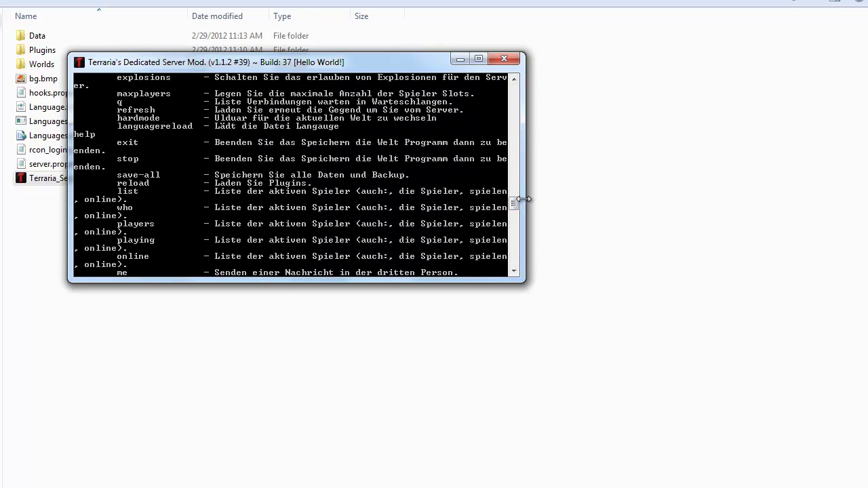
{"action": "left_click_drag", "start_coordinate": [513, 204], "coordinate": [513, 137]}
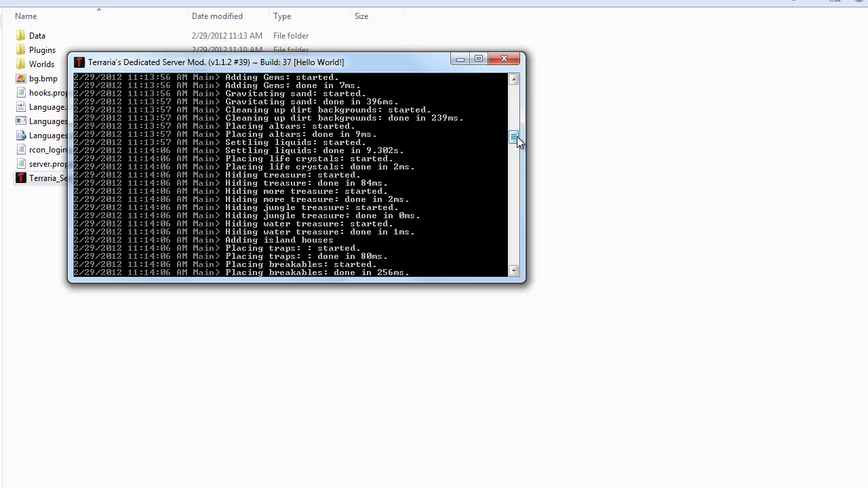
{"action": "left_click_drag", "start_coordinate": [516, 136], "coordinate": [512, 162]}
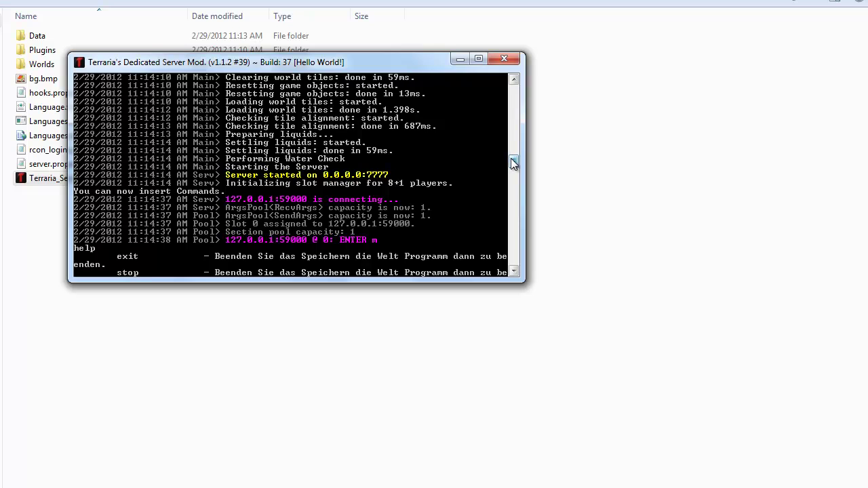
{"action": "left_click_drag", "start_coordinate": [512, 162], "coordinate": [515, 174]}
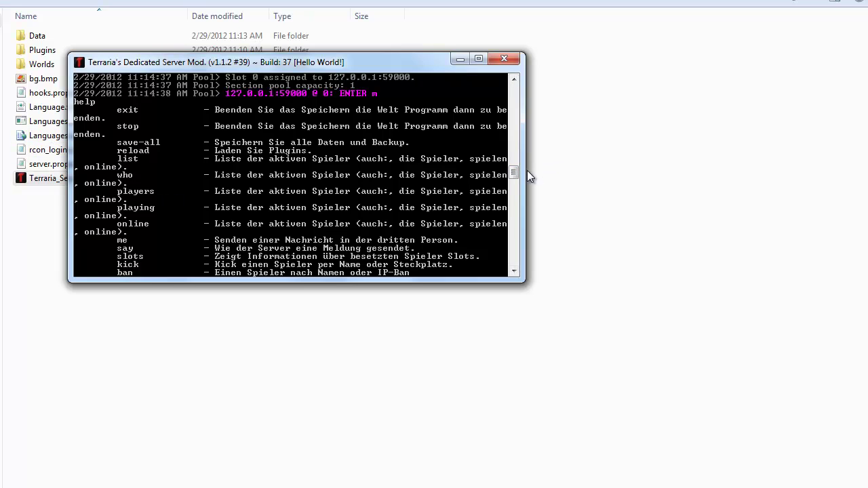
{"action": "left_click_drag", "start_coordinate": [516, 173], "coordinate": [517, 178]}
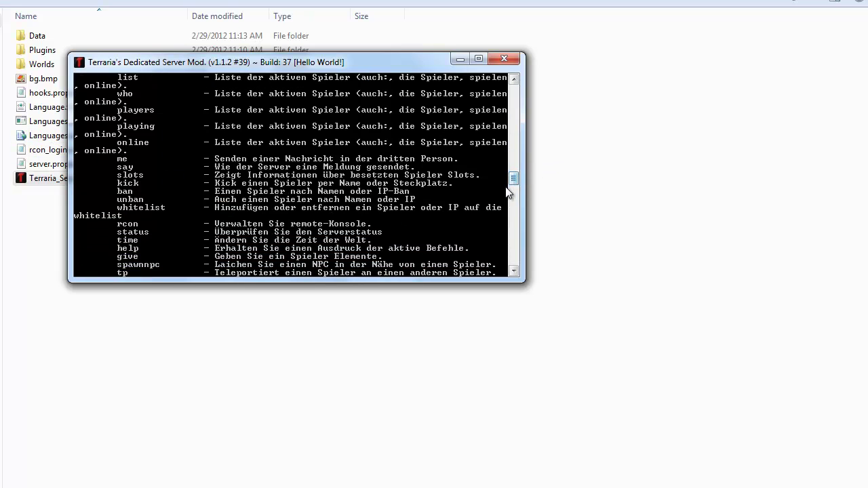